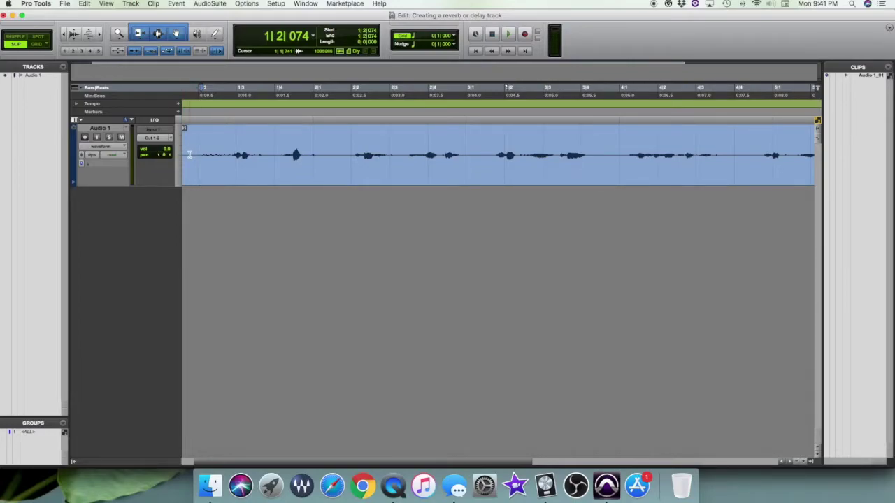
- Play the vocal clip from a point inside it, stop, and return to the session start
{"action": "left_click", "coordinate": [189, 154]}
{"action": "key", "text": "space"}
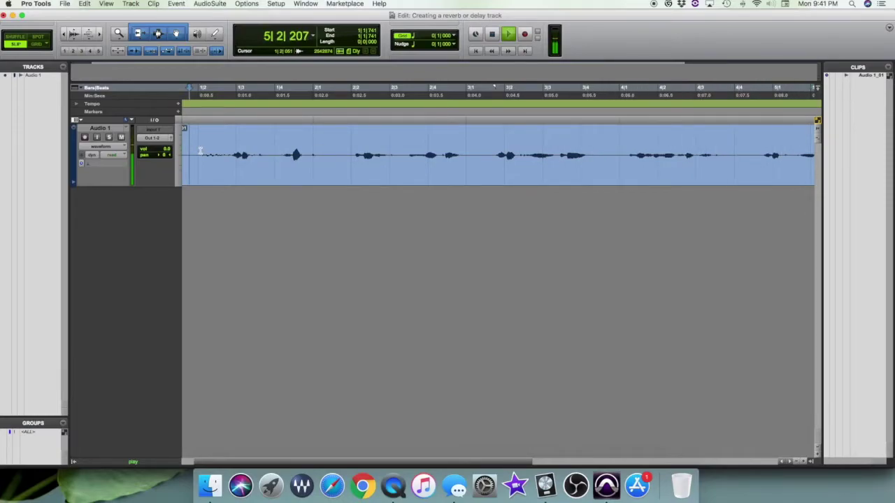
{"action": "key", "text": "space"}
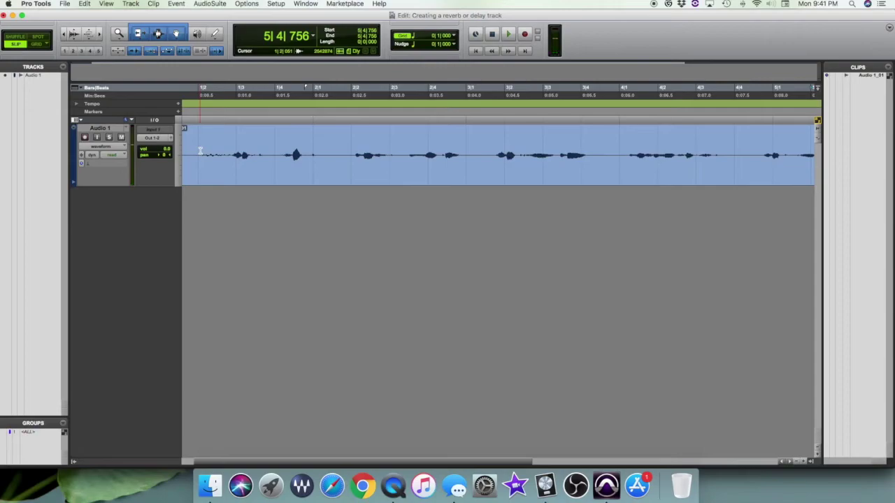
{"action": "key", "text": "Return"}
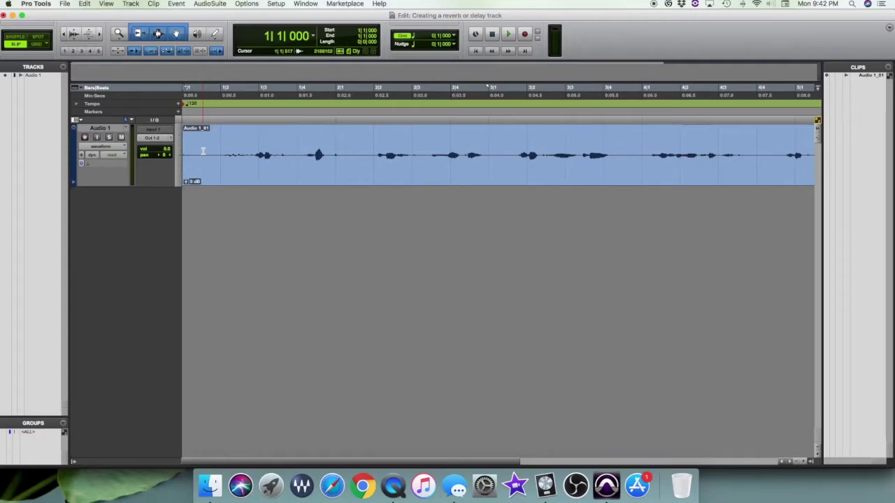
- Switch to the Mix window with Cmd+= to show the Audio 1 channel strip
{"action": "key", "text": "super+equal"}
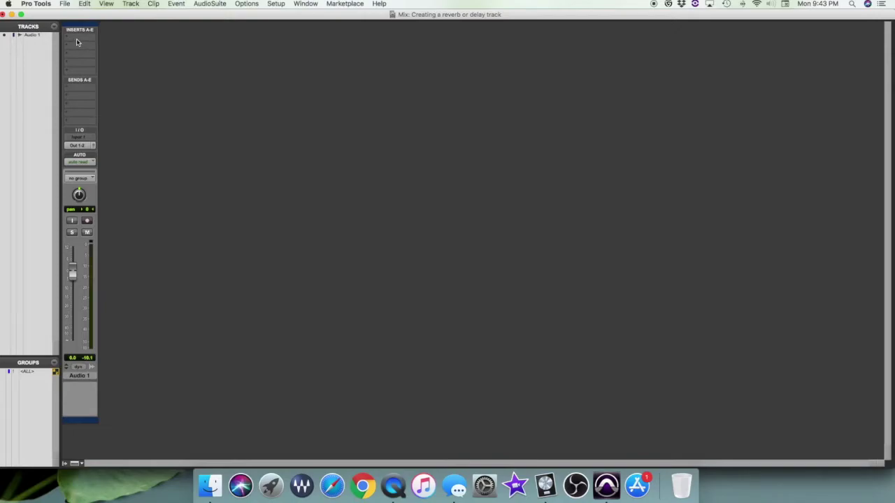
- Insert the SSLChannel EQ plug-in on Audio 1's insert A
{"action": "left_click", "coordinate": [77, 43]}
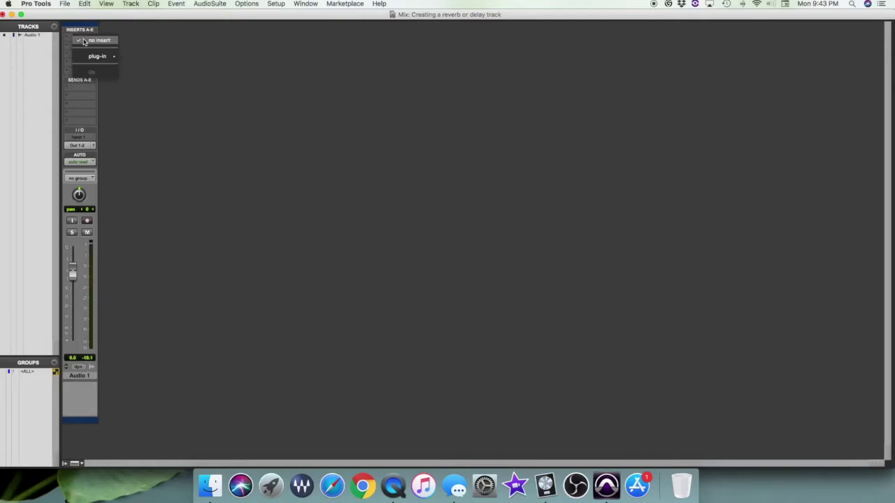
{"action": "mouse_move", "coordinate": [105, 56]}
{"action": "mouse_move", "coordinate": [132, 59]}
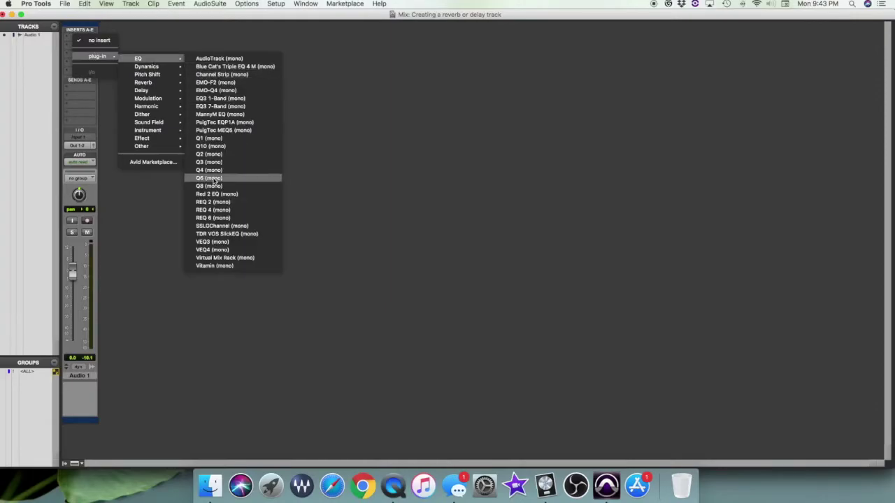
{"action": "left_click", "coordinate": [221, 227]}
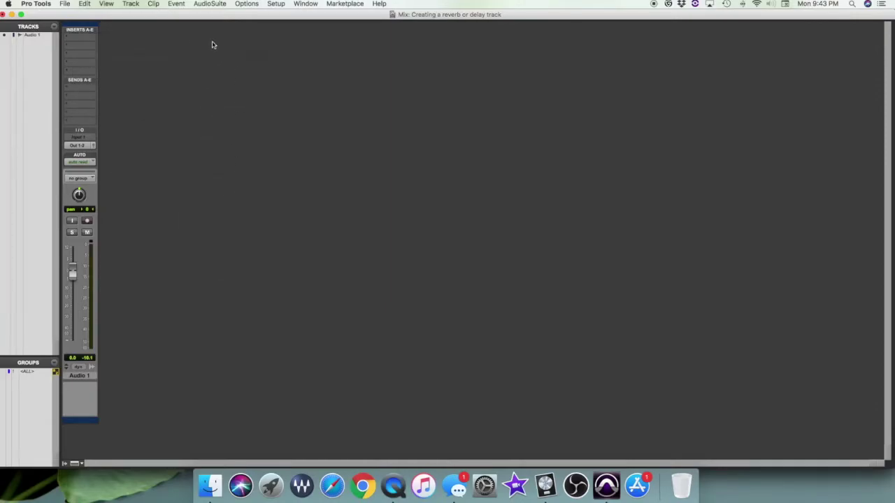
- Add the VComp dynamics plug-in on insert B and close its window
{"action": "left_click", "coordinate": [79, 45]}
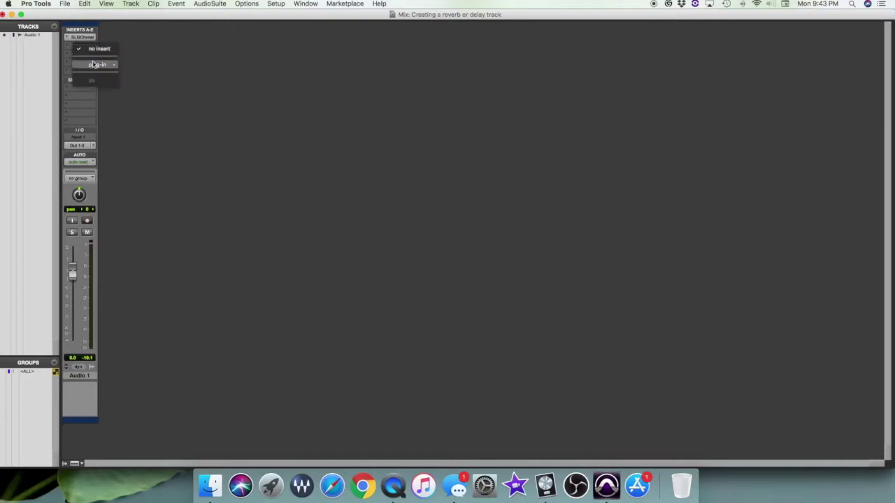
{"action": "mouse_move", "coordinate": [98, 65]}
{"action": "mouse_move", "coordinate": [154, 99]}
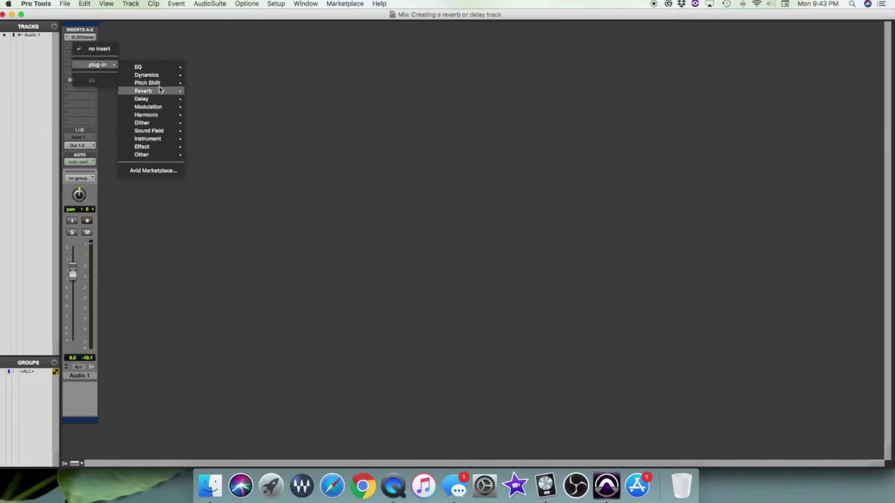
{"action": "mouse_move", "coordinate": [165, 78]}
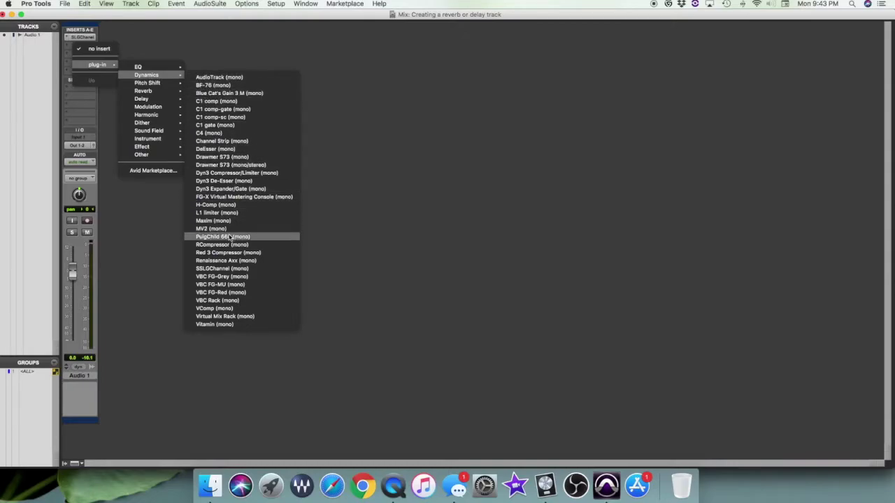
{"action": "left_click", "coordinate": [213, 308]}
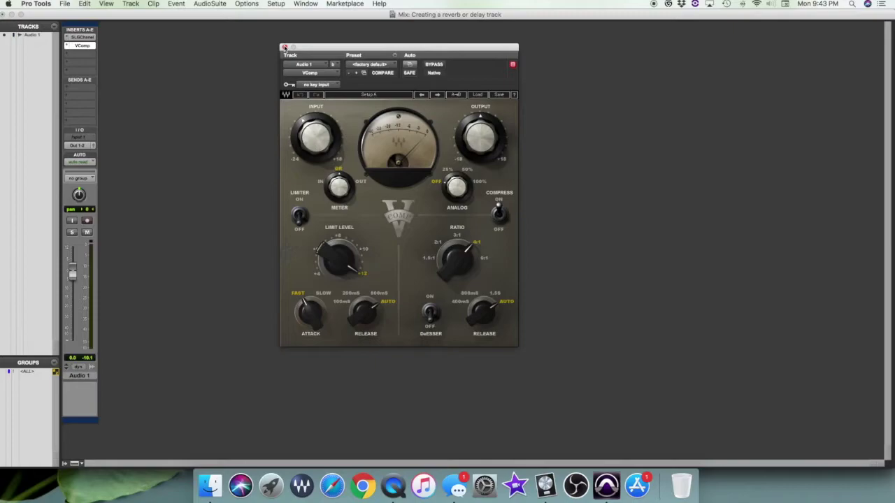
{"action": "left_click", "coordinate": [283, 47]}
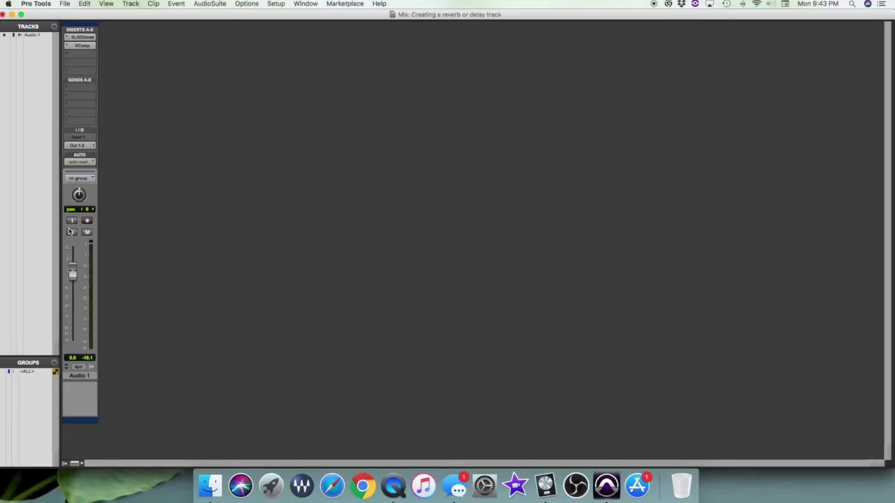
- Create a new stereo Aux Input track, Aux 1
{"action": "left_click", "coordinate": [84, 378]}
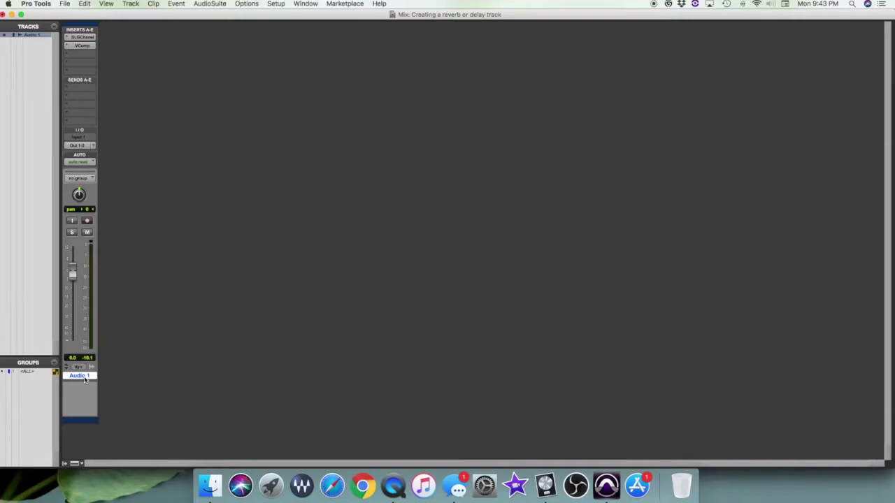
{"action": "key", "text": "super+shift+n"}
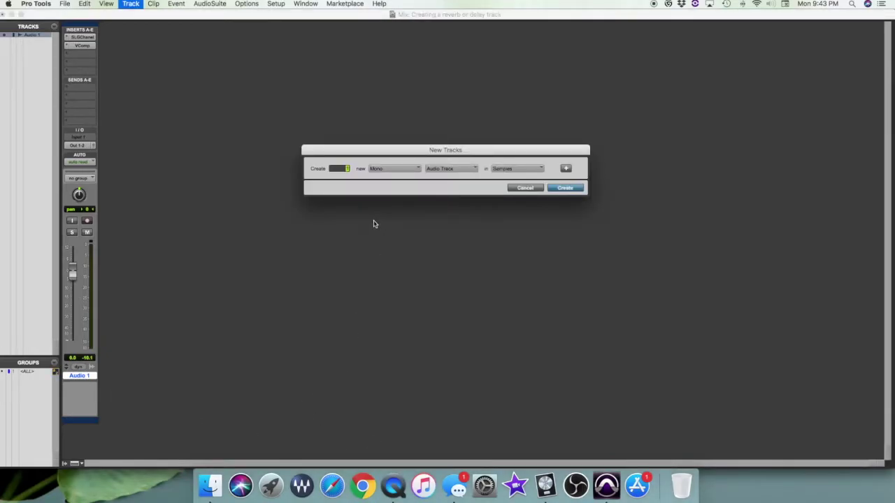
{"action": "left_click", "coordinate": [410, 169]}
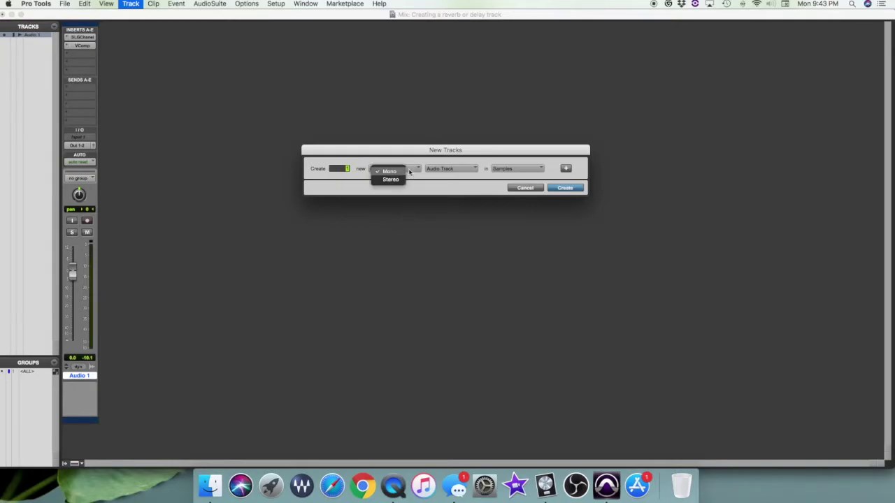
{"action": "left_click", "coordinate": [397, 180]}
{"action": "left_click", "coordinate": [458, 170]}
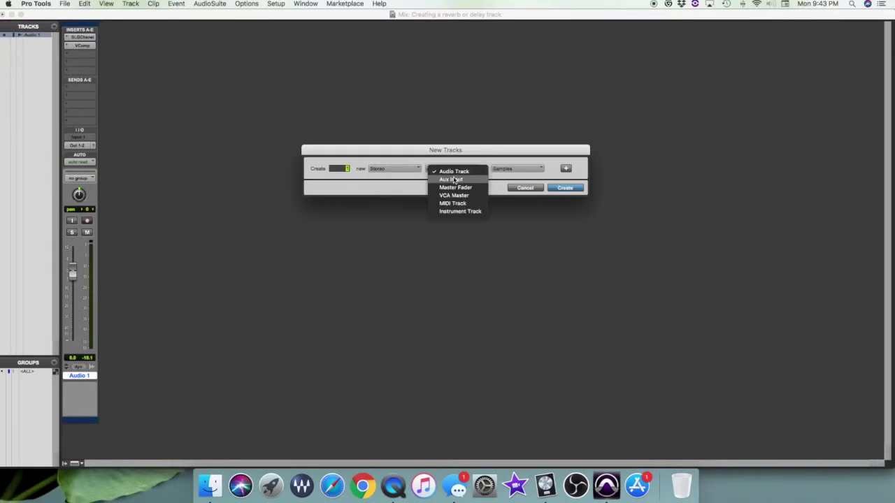
{"action": "left_click", "coordinate": [456, 179]}
{"action": "left_click", "coordinate": [567, 189]}
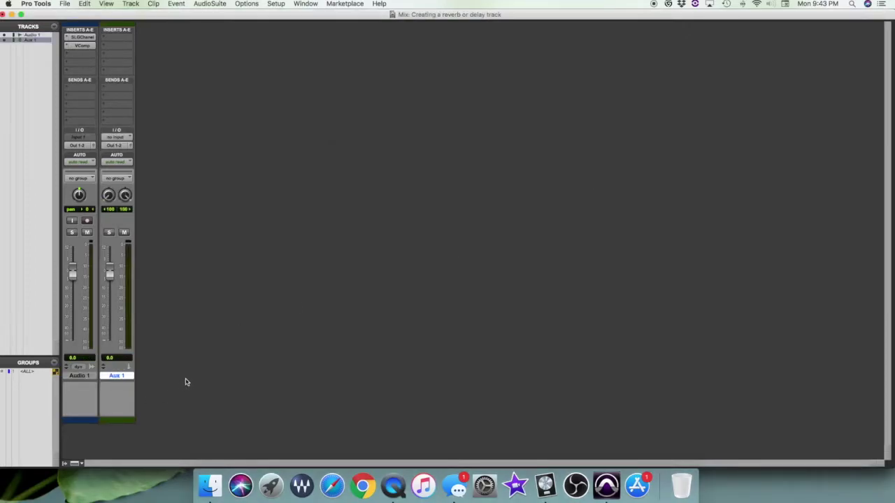
- Create a second stereo Aux Input track, Aux 2
{"action": "key", "text": "super+shift+n"}
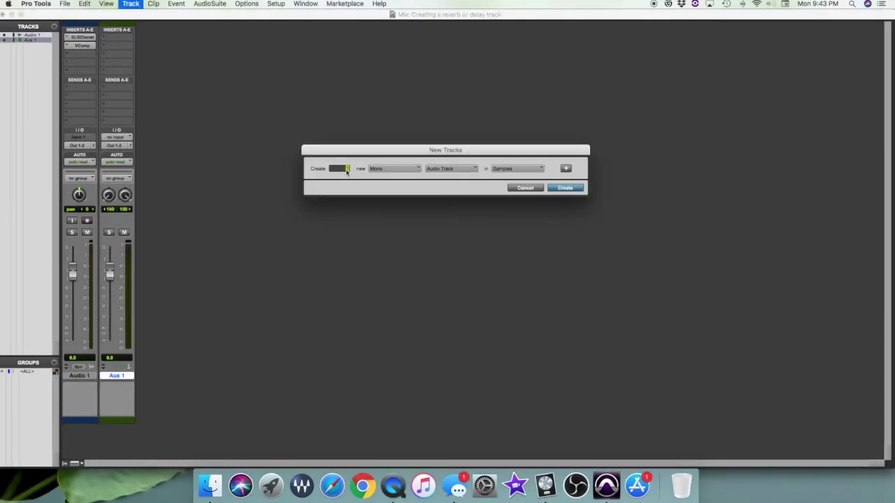
{"action": "left_click", "coordinate": [412, 170]}
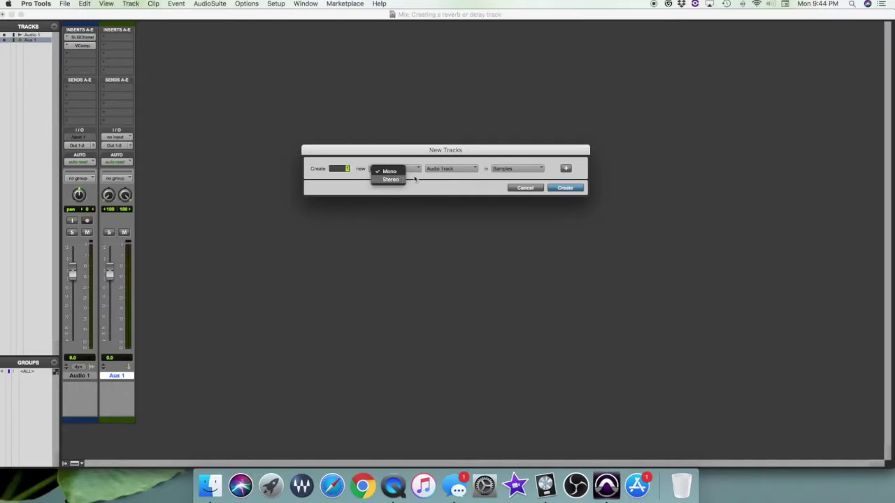
{"action": "left_click", "coordinate": [402, 179]}
{"action": "left_click", "coordinate": [451, 171]}
{"action": "left_click", "coordinate": [451, 180]}
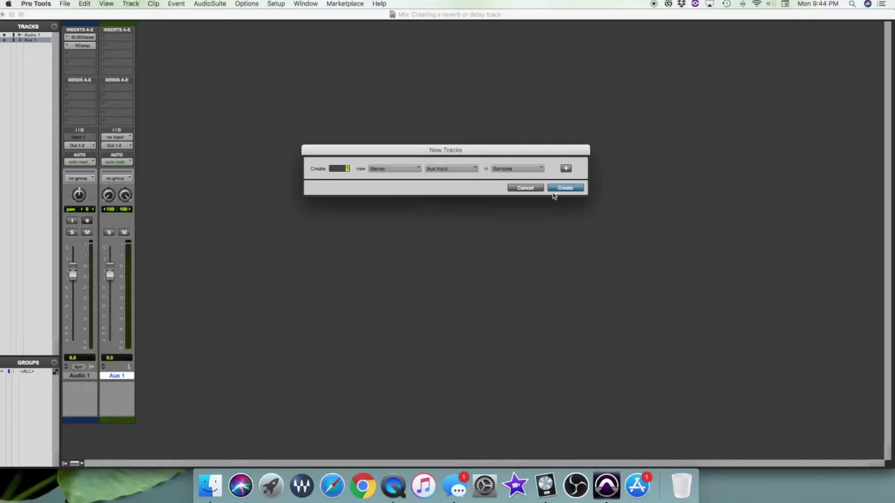
{"action": "left_click", "coordinate": [556, 188]}
{"action": "left_click", "coordinate": [112, 377]}
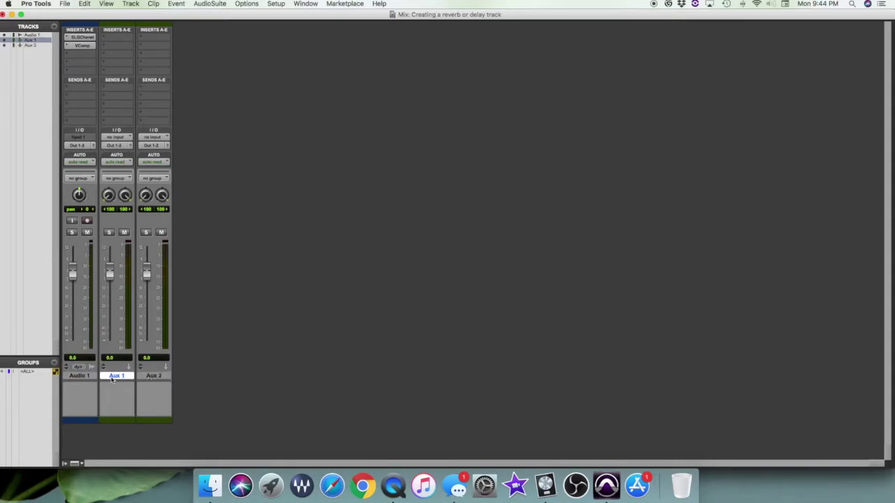
- Rename Aux 1 to 'Reverb' and Aux 2 to 'Delay'
{"action": "double_click", "coordinate": [111, 378]}
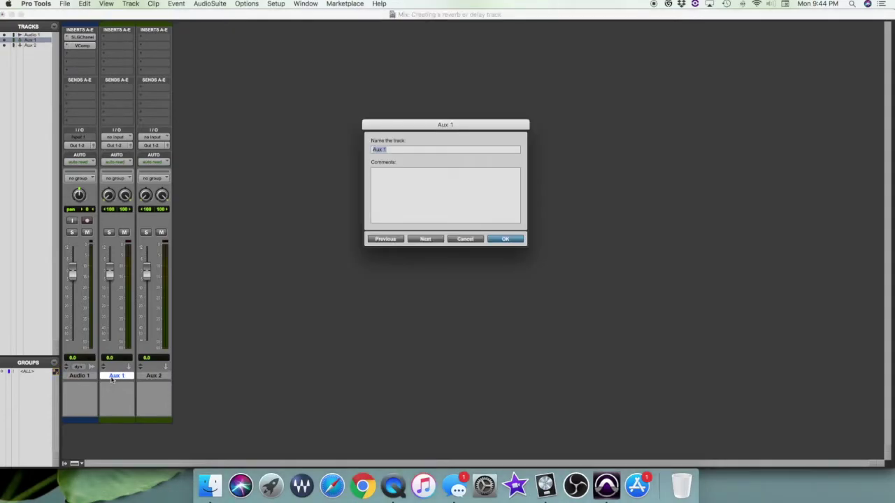
{"action": "type", "text": "Reverb"}
{"action": "key", "text": "super+Right"}
{"action": "type", "text": "Delay"}
{"action": "key", "text": "super+Left"}
{"action": "key", "text": "super+Right"}
{"action": "left_click", "coordinate": [517, 239]}
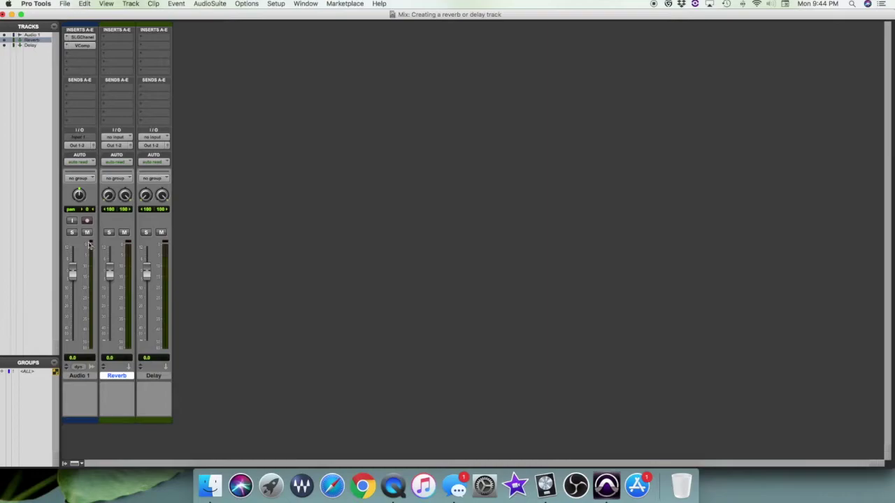
- Insert the multichannel D-Verb plug-in on the Reverb track's insert A
{"action": "left_click", "coordinate": [119, 38]}
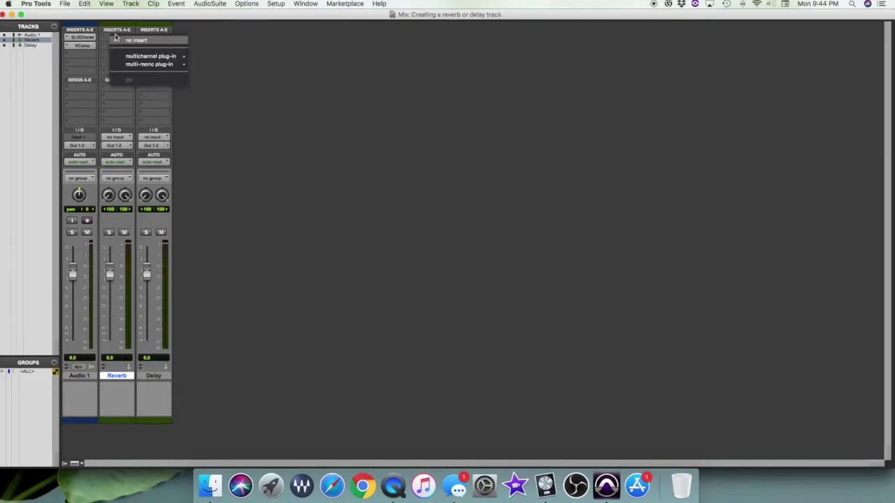
{"action": "mouse_move", "coordinate": [150, 56]}
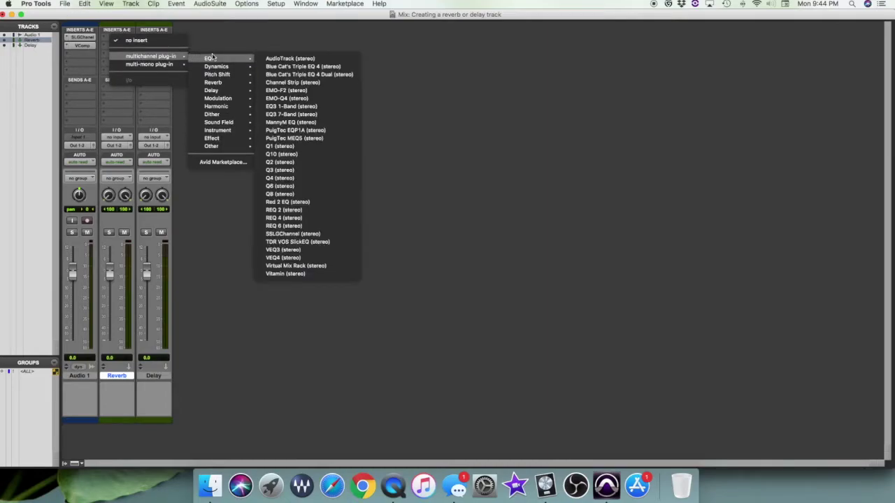
{"action": "mouse_move", "coordinate": [214, 83]}
{"action": "left_click", "coordinate": [266, 84]}
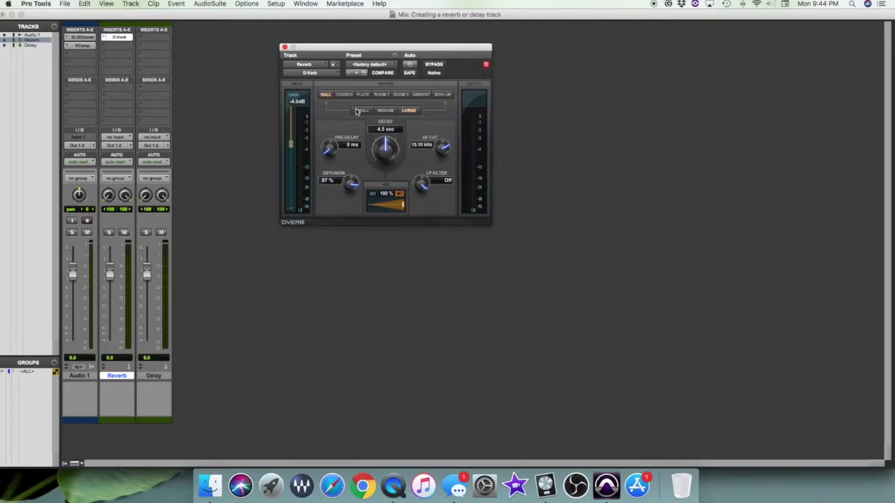
- Set D-Verb to a medium plate with 2.5 sec decay and 51% mix
{"action": "left_click", "coordinate": [385, 110]}
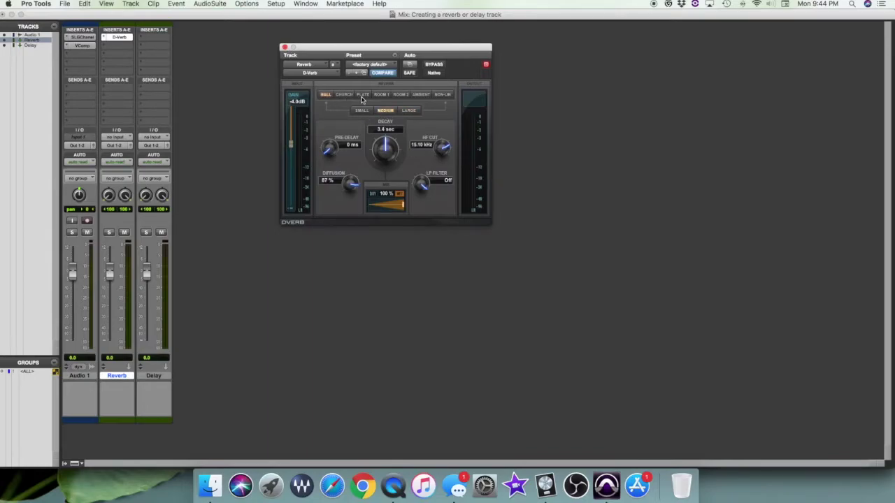
{"action": "left_click", "coordinate": [362, 95]}
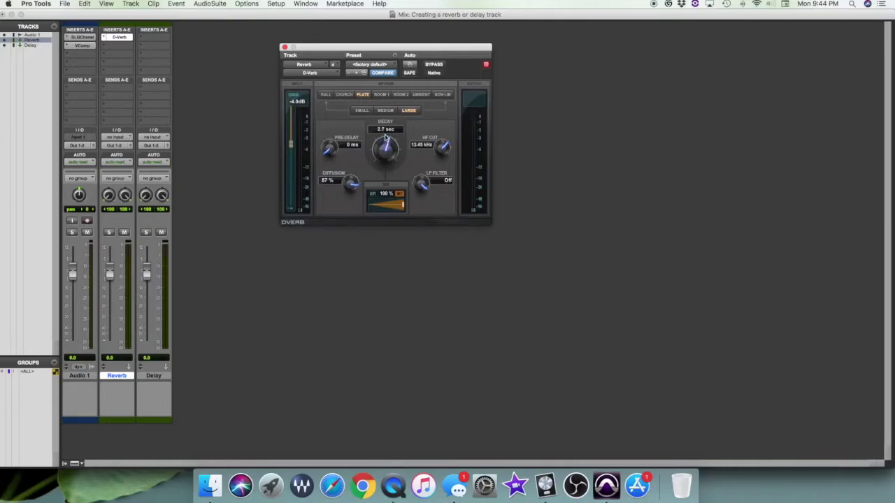
{"action": "left_click_drag", "start_coordinate": [385, 137], "coordinate": [376, 166]}
{"action": "left_click_drag", "start_coordinate": [403, 208], "coordinate": [388, 212]}
{"action": "left_click", "coordinate": [284, 47]}
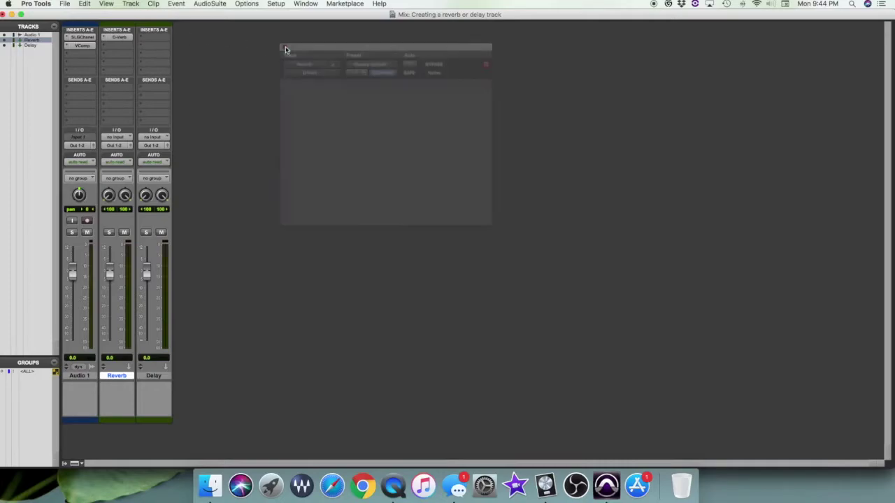
- Insert the multichannel Mod Delay III plug-in on the Delay track's insert A
{"action": "left_click", "coordinate": [141, 37]}
{"action": "mouse_move", "coordinate": [167, 59]}
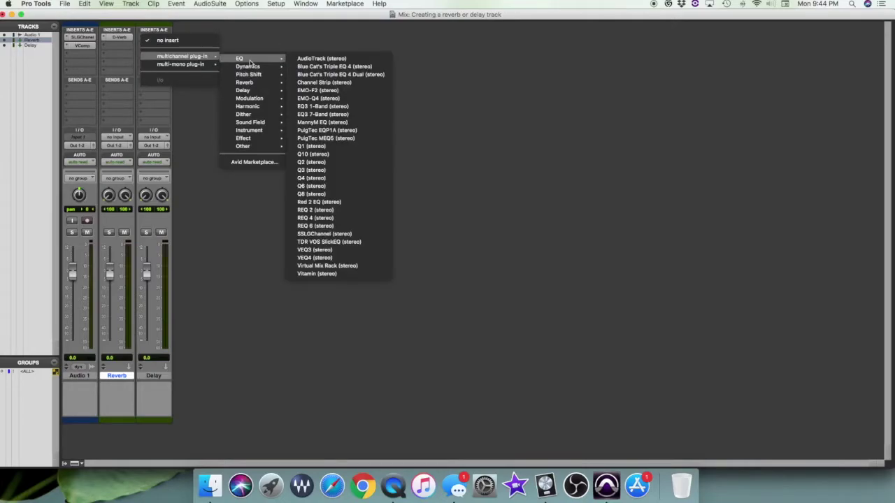
{"action": "mouse_move", "coordinate": [266, 92]}
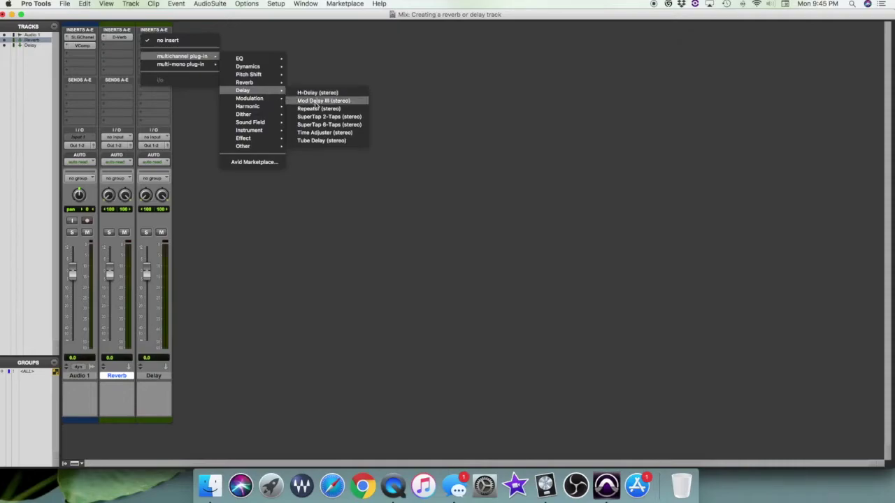
{"action": "left_click", "coordinate": [316, 101]}
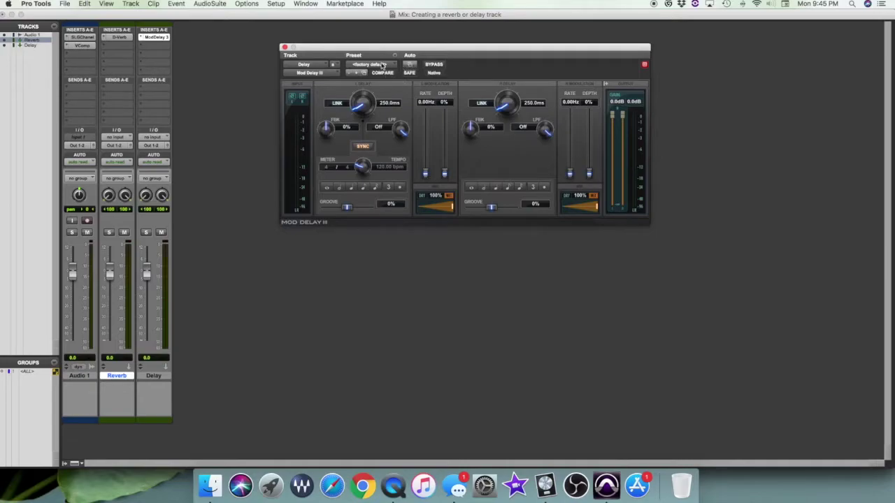
- Load Mod Delay III's Wall Bounce preset and close the plug-in window
{"action": "left_click", "coordinate": [383, 65]}
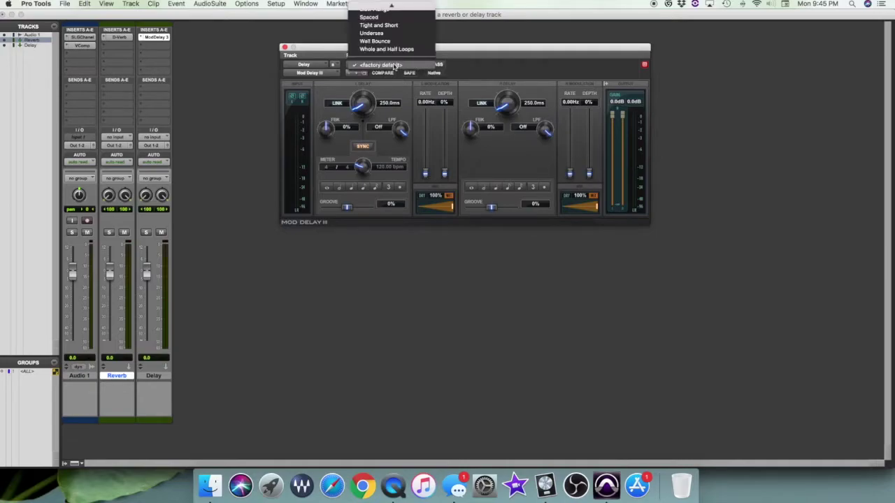
{"action": "left_click", "coordinate": [396, 41]}
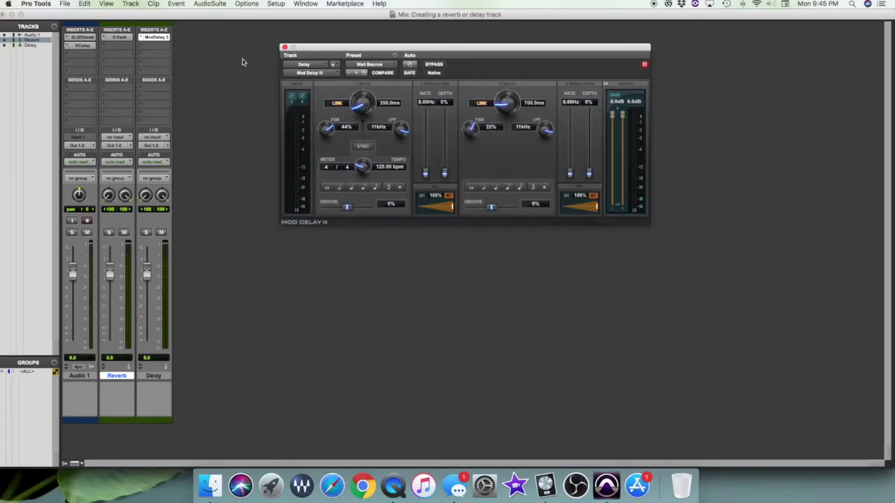
{"action": "left_click", "coordinate": [284, 48]}
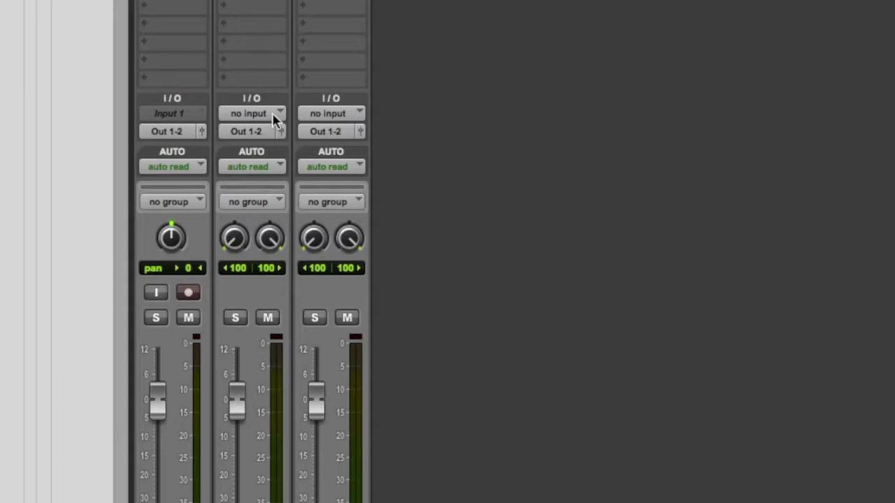
- Set the Reverb track's input to the REVERB (Stereo) bus
{"action": "left_click", "coordinate": [279, 117]}
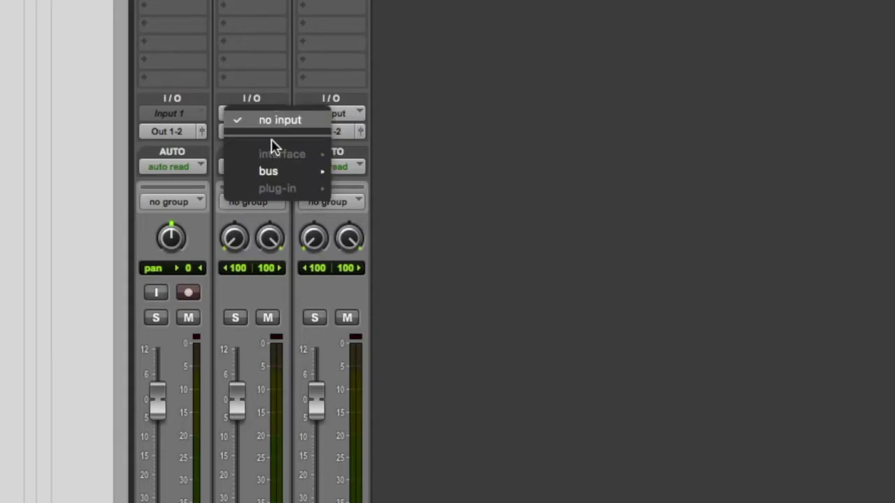
{"action": "mouse_move", "coordinate": [271, 175]}
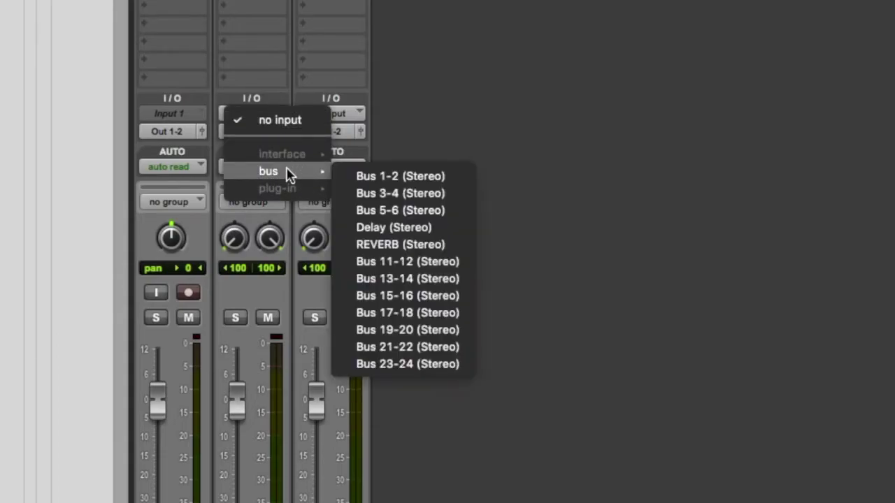
{"action": "left_click", "coordinate": [429, 246]}
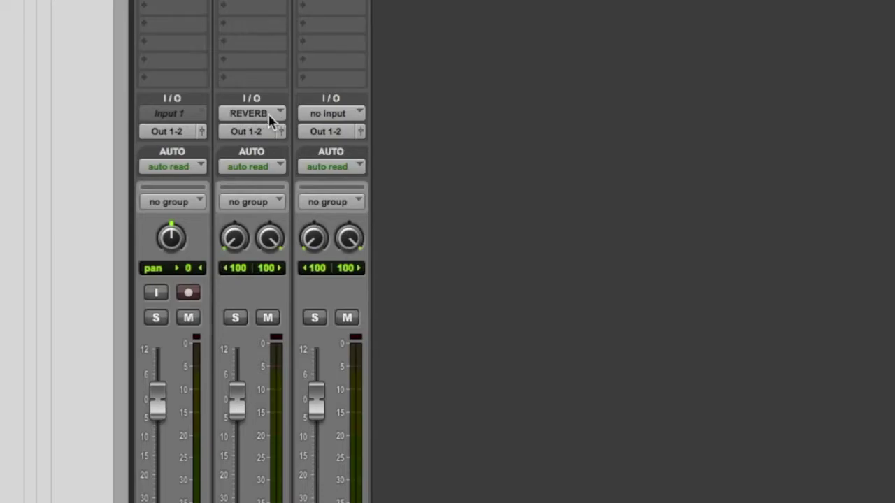
{"action": "left_click", "coordinate": [271, 119]}
{"action": "mouse_move", "coordinate": [275, 123]}
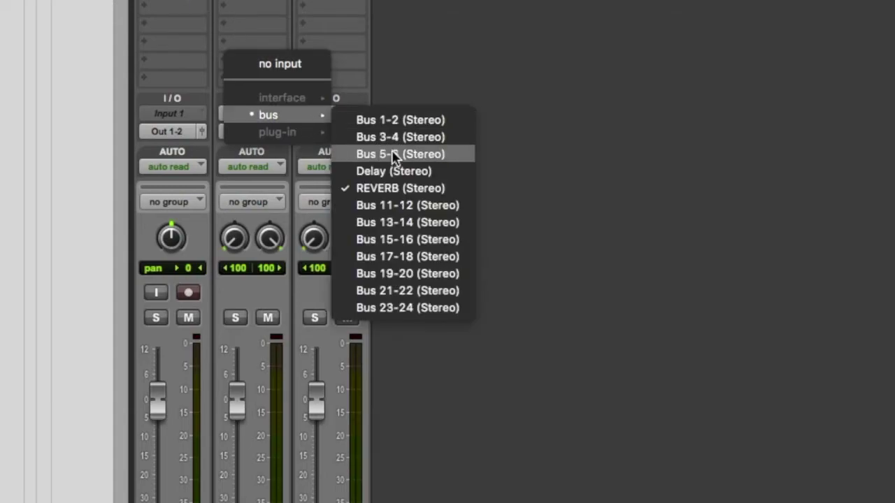
{"action": "left_click", "coordinate": [400, 188]}
- Set the Delay track's input to the Delay (Stereo) bus
{"action": "left_click", "coordinate": [341, 117]}
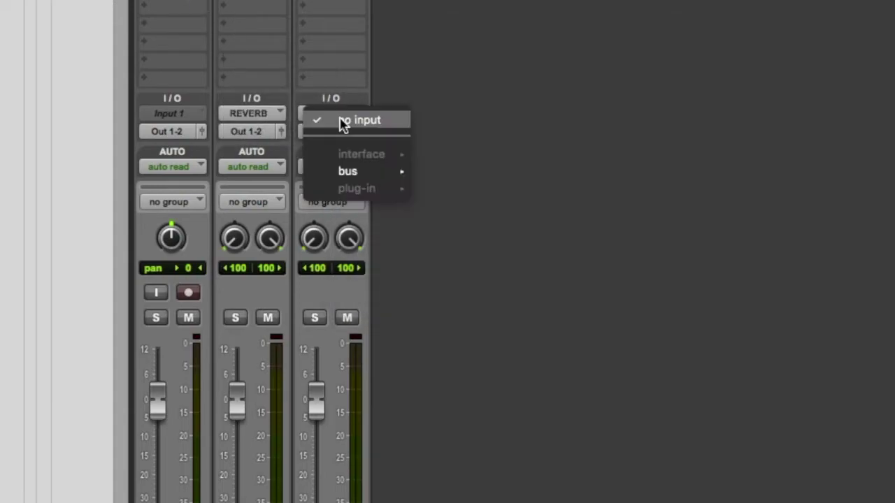
{"action": "mouse_move", "coordinate": [397, 176]}
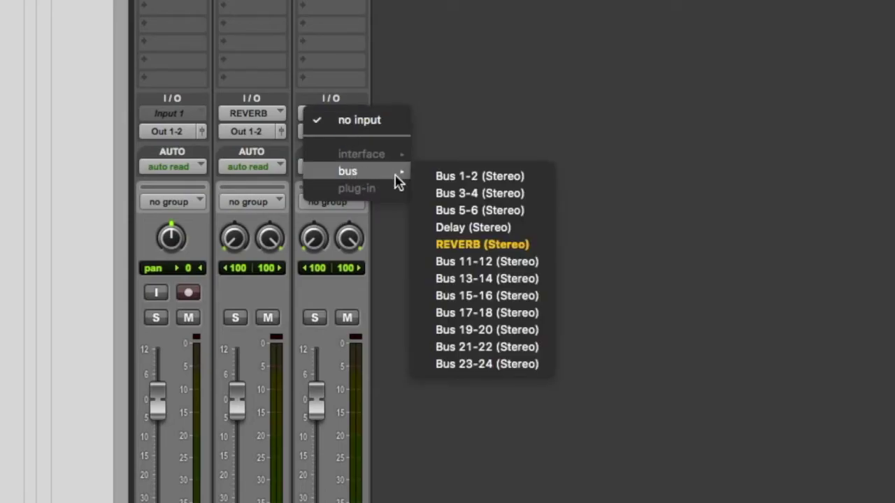
{"action": "left_click", "coordinate": [472, 228]}
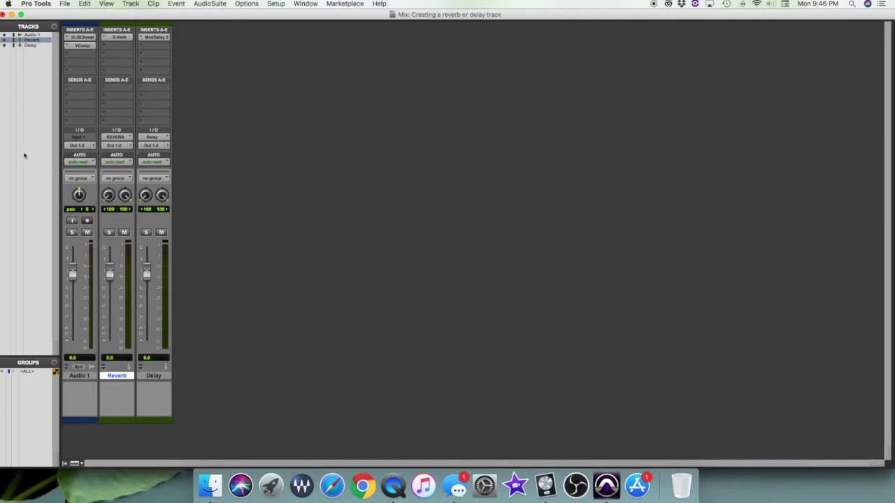
- Route Audio 1's send A to the REVERB (Stereo) bus
{"action": "left_click", "coordinate": [77, 89]}
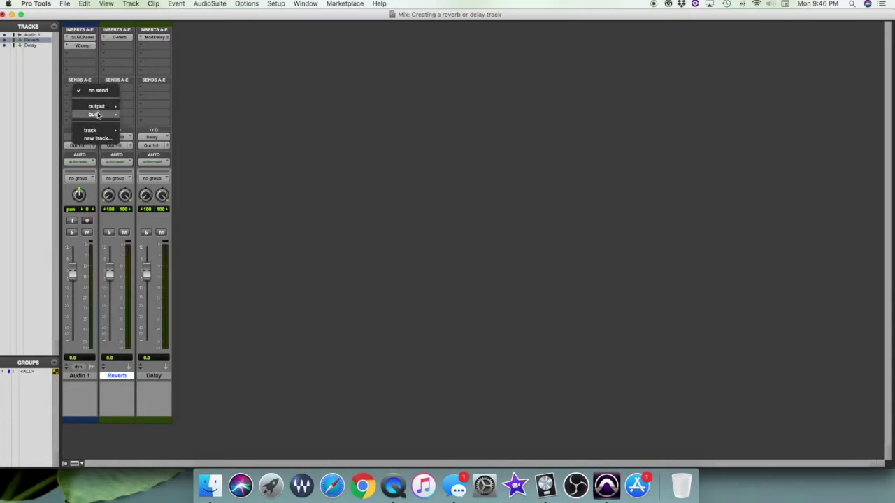
{"action": "mouse_move", "coordinate": [97, 115]}
{"action": "left_click", "coordinate": [172, 217]}
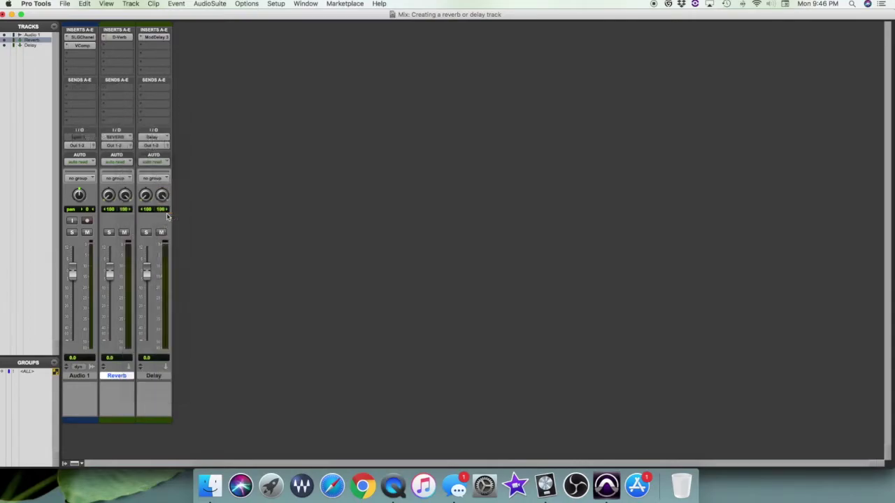
- Route Audio 1's send B to the Delay (Stereo) bus and close the send window
{"action": "left_click", "coordinate": [76, 98]}
{"action": "mouse_move", "coordinate": [98, 123]}
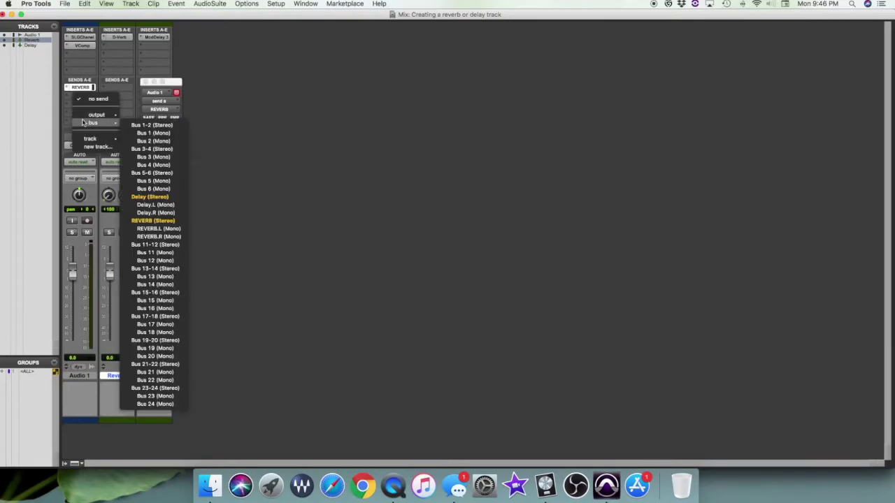
{"action": "left_click", "coordinate": [148, 198]}
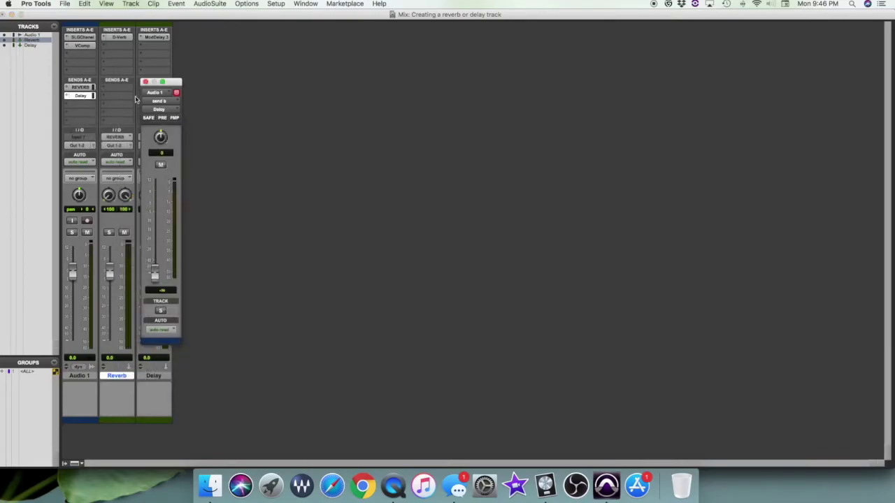
{"action": "left_click", "coordinate": [144, 83]}
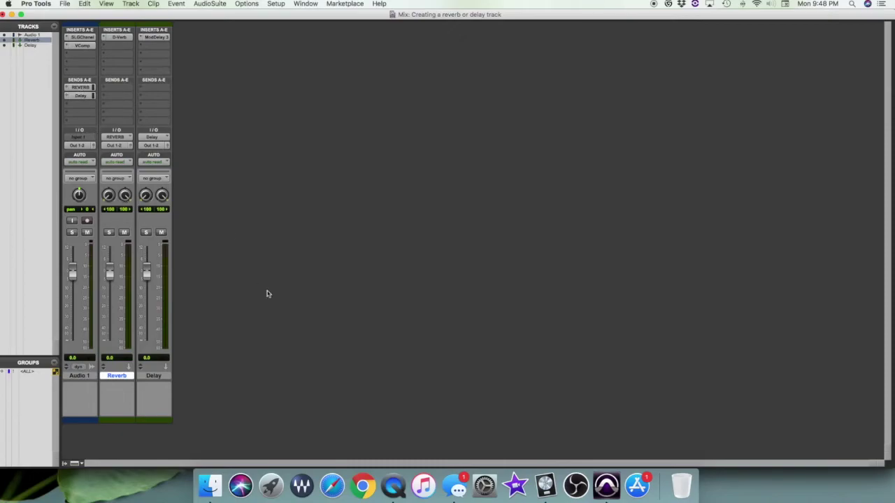
- Open the floating level window for Audio 1's REVERB send
{"action": "left_click", "coordinate": [82, 88]}
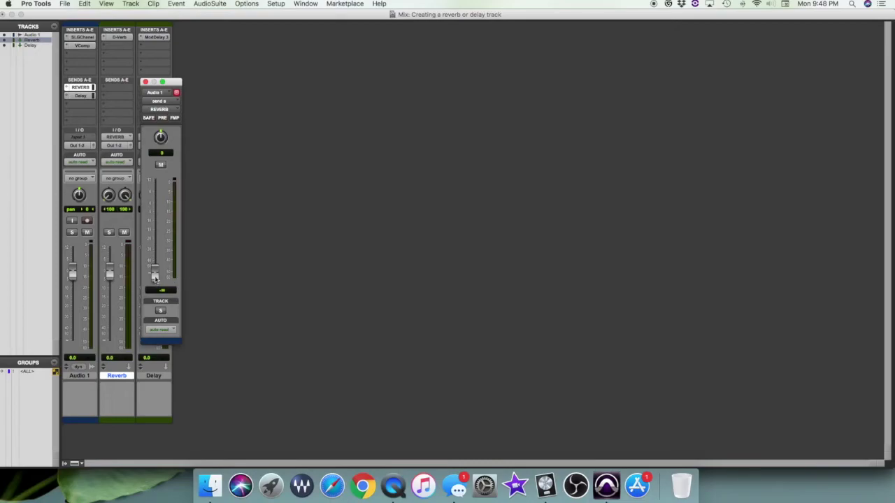
- Audition the vocal by playing Audio 1 from a point in the Edit window
{"action": "key", "text": "super+equal"}
{"action": "left_click", "coordinate": [217, 154]}
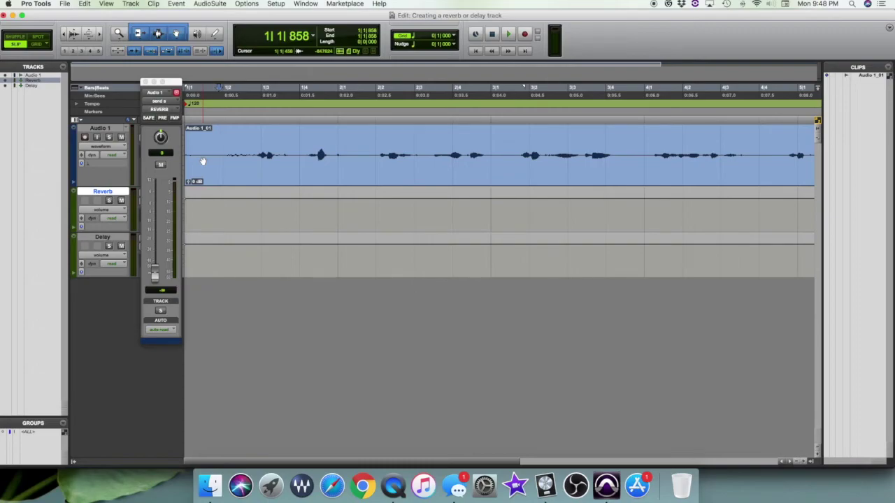
{"action": "key", "text": "space"}
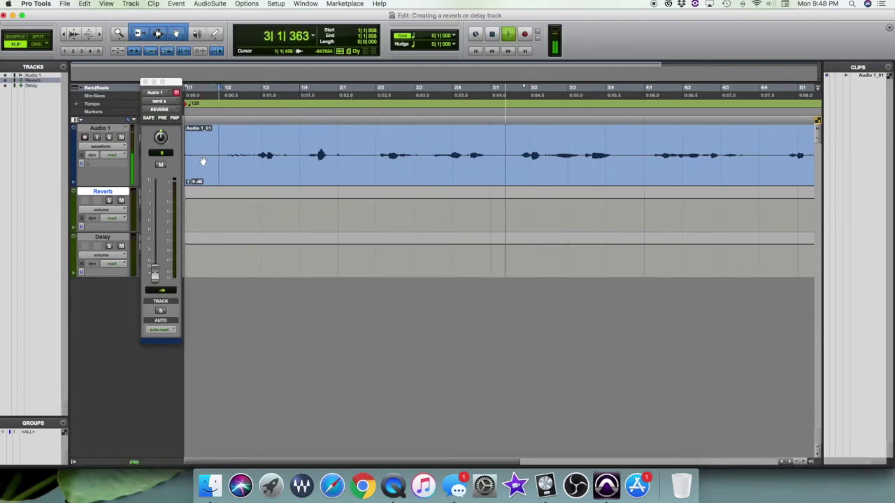
{"action": "key", "text": "space"}
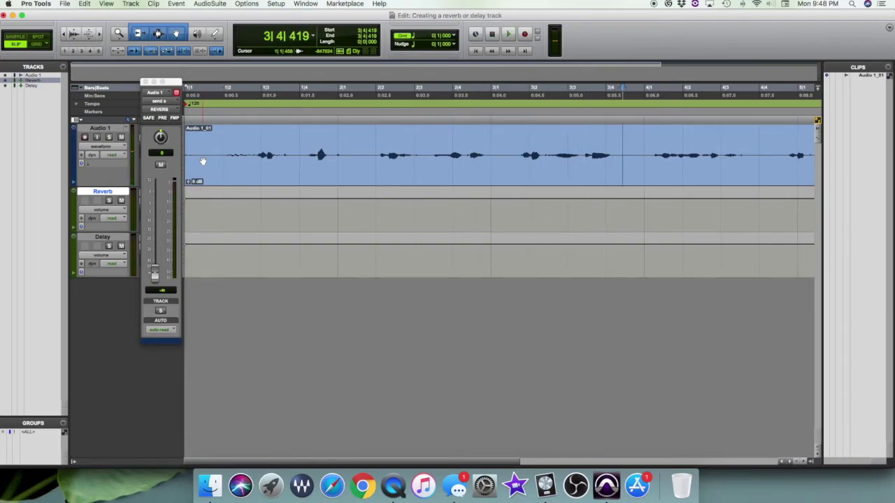
{"action": "key", "text": "Return"}
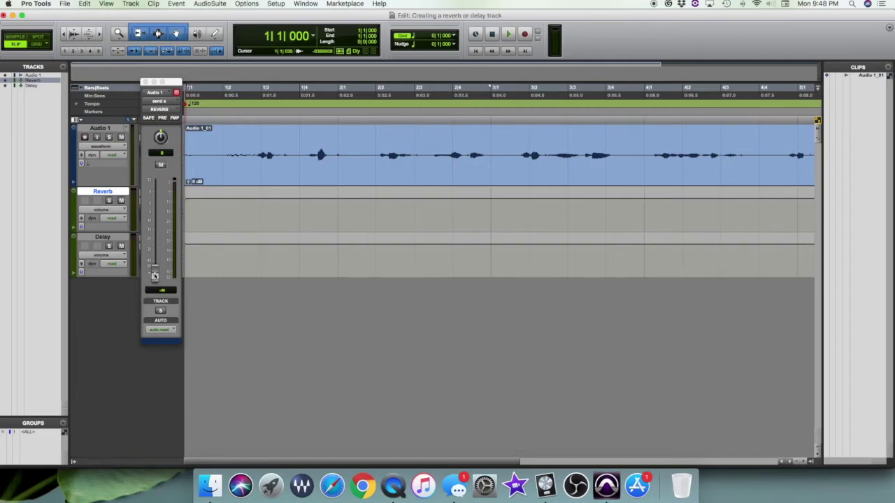
- Raise Audio 1's REVERB send to about -8.7 dB during playback, then return to the mixer
{"action": "key", "text": "space"}
{"action": "left_click_drag", "start_coordinate": [155, 276], "coordinate": [154, 220]}
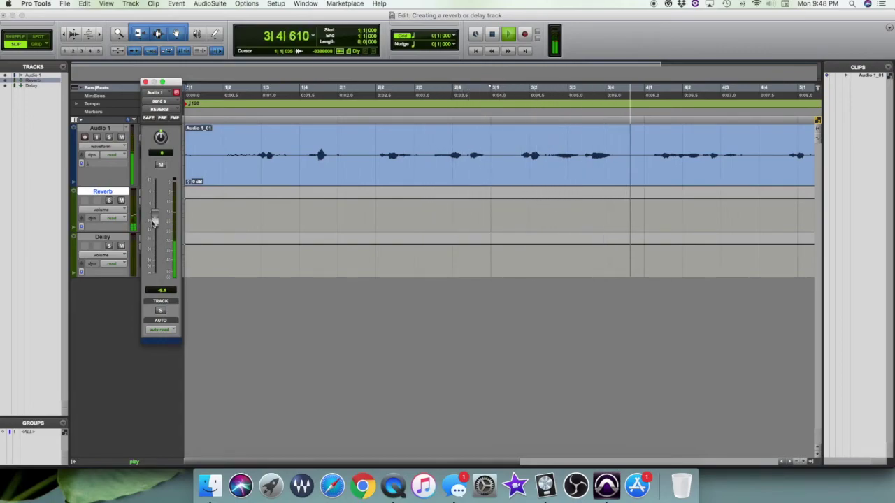
{"action": "key", "text": "space"}
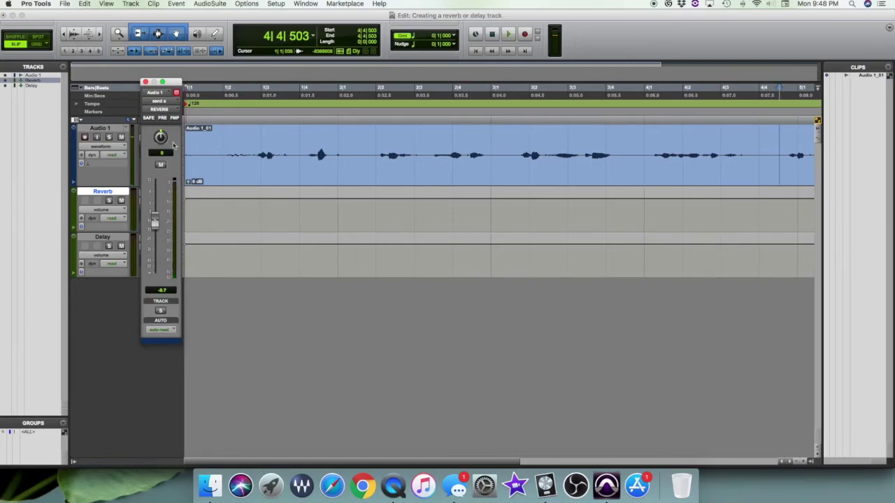
{"action": "left_click", "coordinate": [146, 82]}
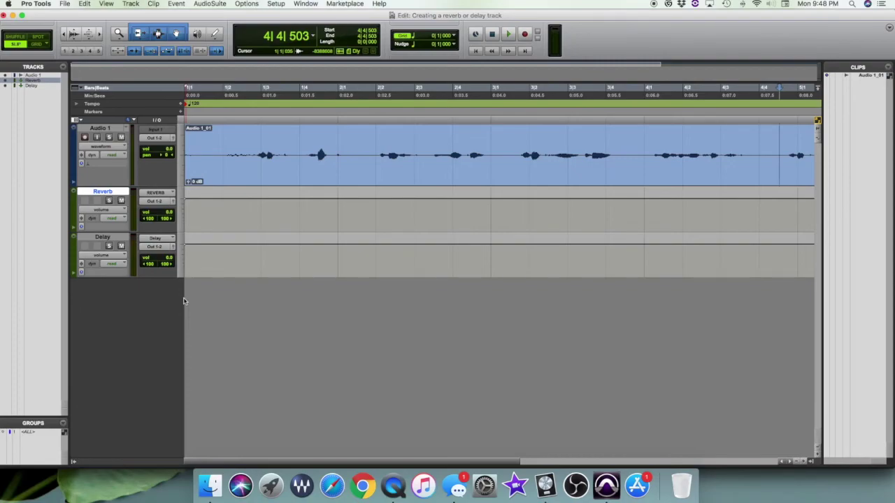
{"action": "key", "text": "super+equal"}
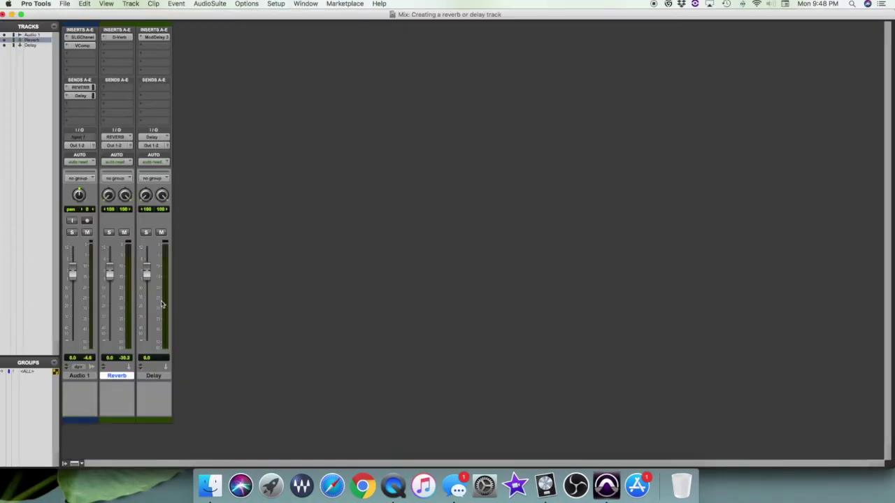
- Bring Audio 1's Delay send up from silent during playback, easing it back slightly
{"action": "left_click", "coordinate": [80, 95]}
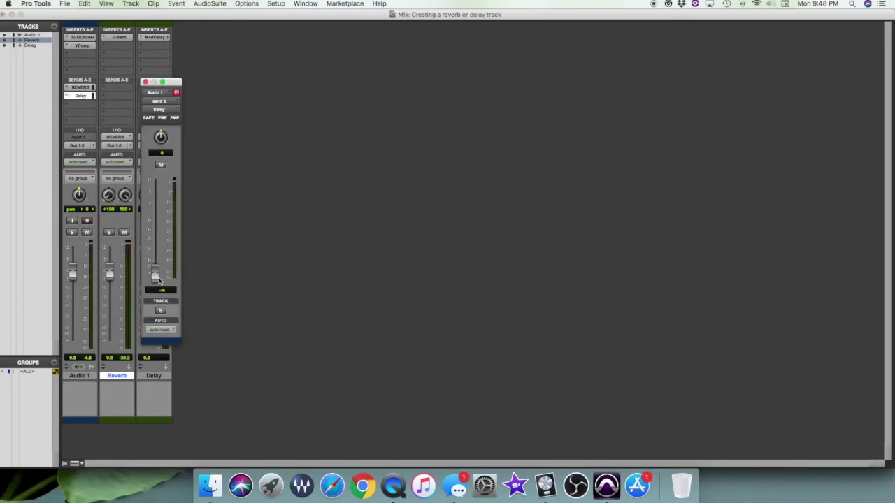
{"action": "key", "text": "super+equal"}
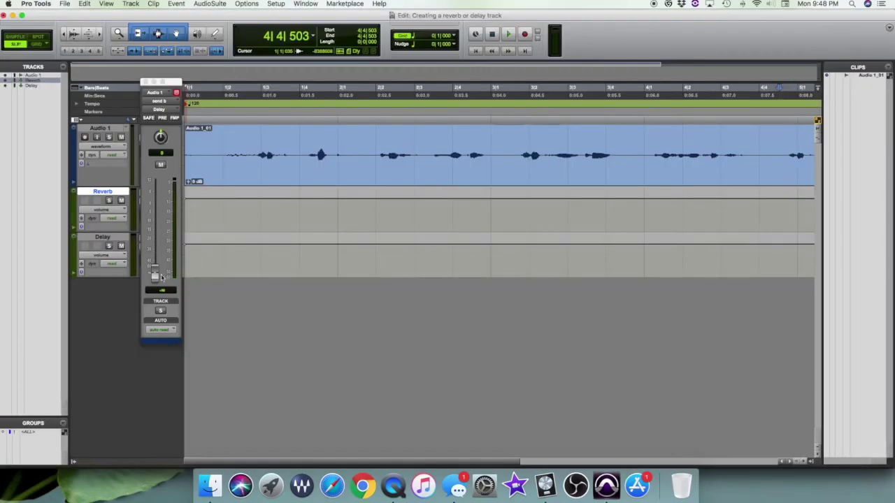
{"action": "left_click", "coordinate": [200, 153]}
{"action": "key", "text": "space"}
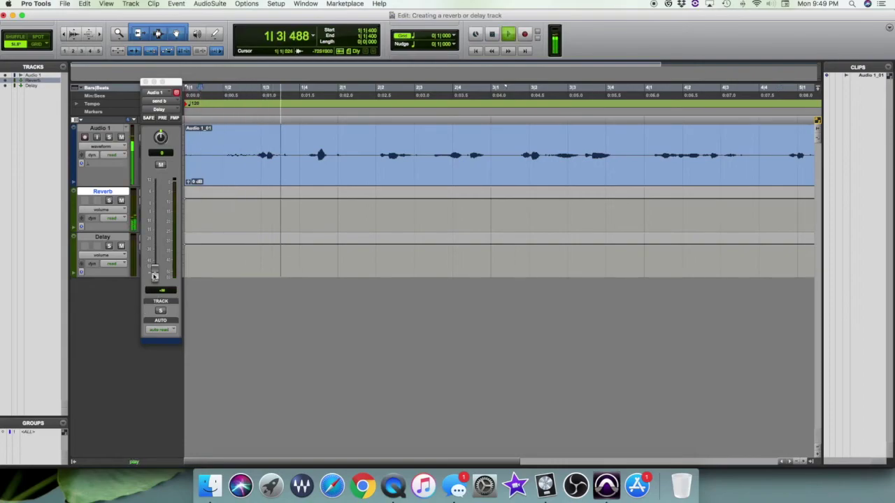
{"action": "left_click_drag", "start_coordinate": [155, 273], "coordinate": [161, 225]}
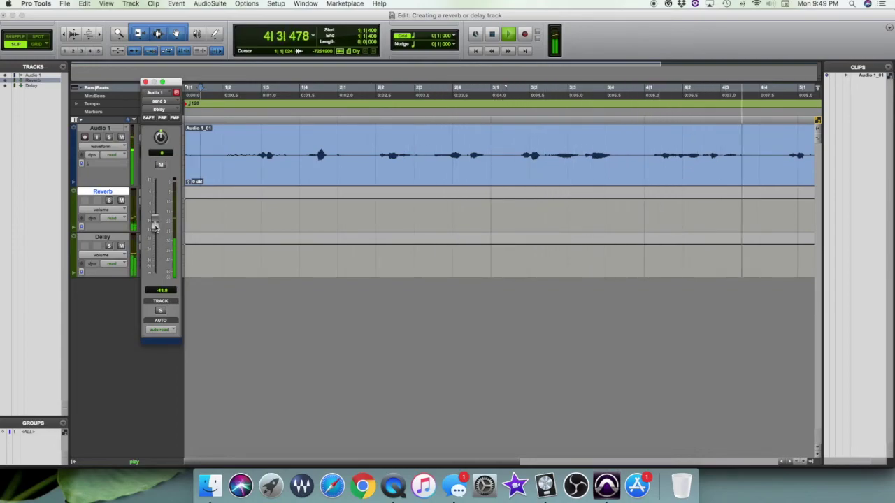
{"action": "left_click_drag", "start_coordinate": [156, 225], "coordinate": [155, 232]}
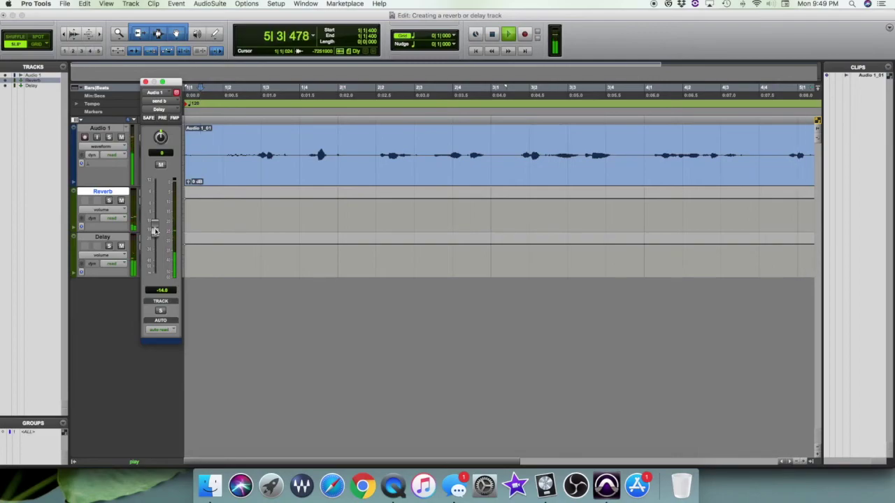
{"action": "key", "text": "space"}
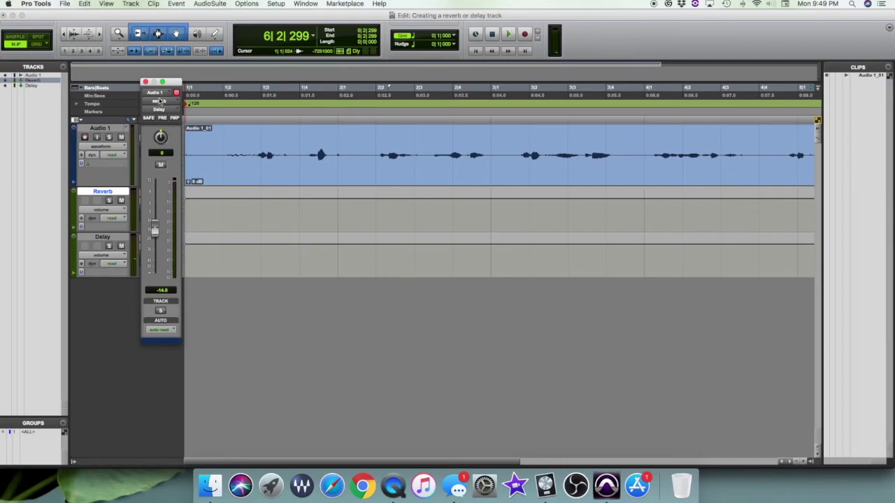
{"action": "left_click", "coordinate": [145, 82]}
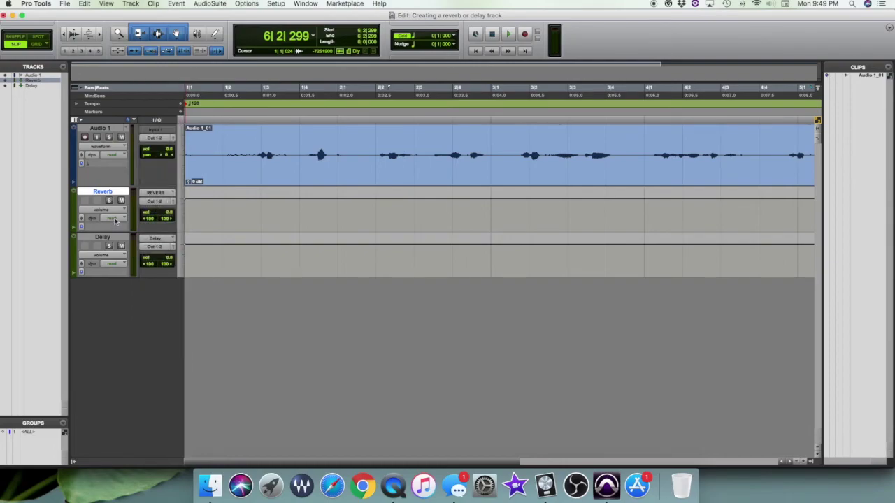
{"action": "key", "text": "super+equal"}
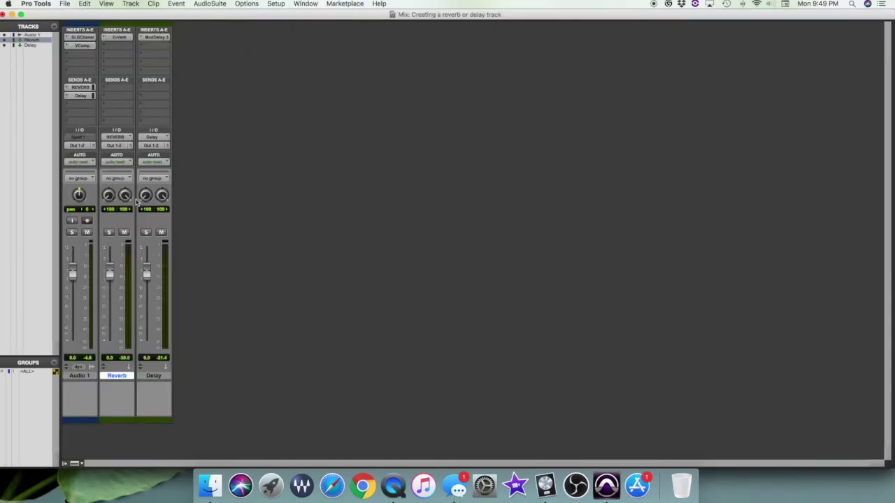
- Command-click the Reverb aux track's Solo button to make it solo safe
{"action": "left_click", "coordinate": [109, 233], "text": "super"}
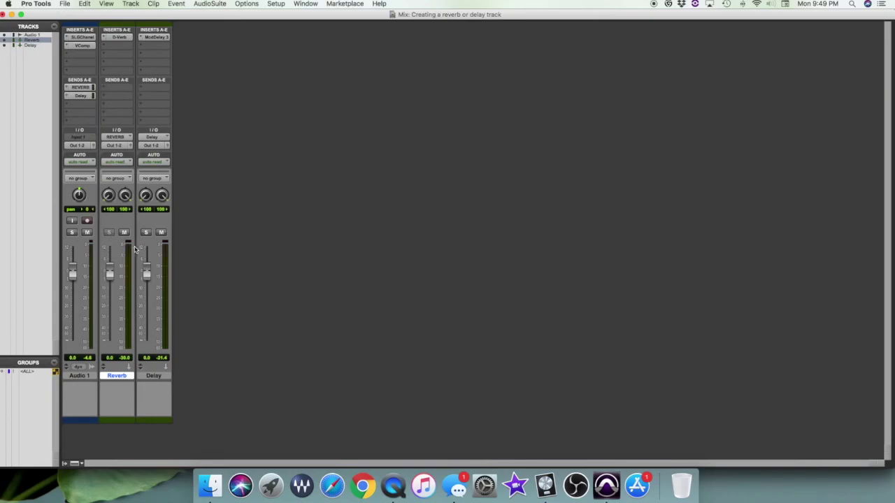